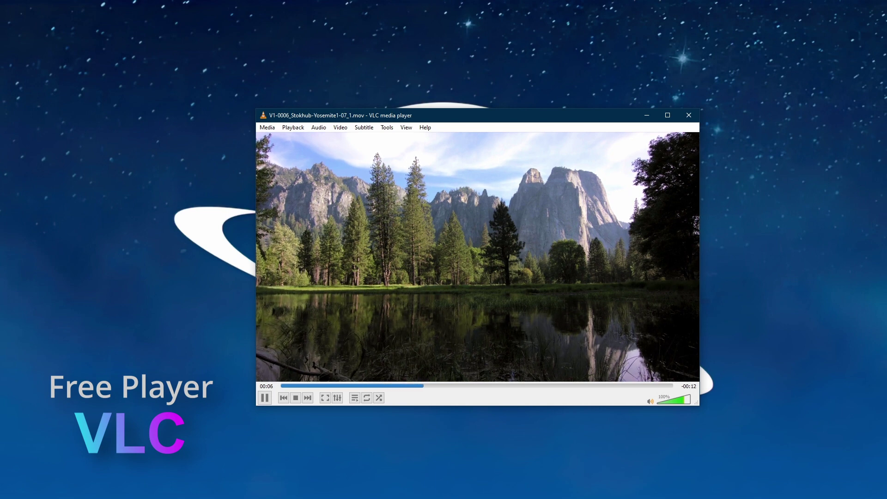
Pause the Yosemite clip playing in VLC
key("space")
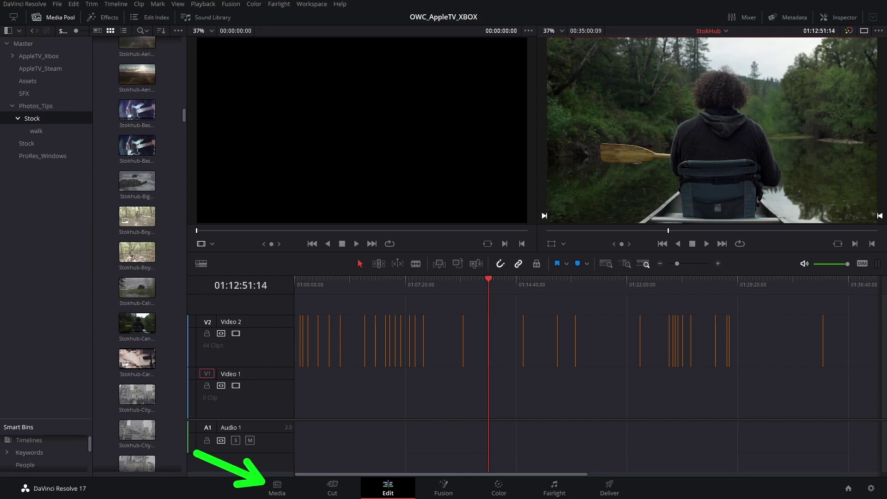
On Resolve's Media page, open the ProRes folder and play the Monkey Creek clip (V1-0004)
key("shift+2")
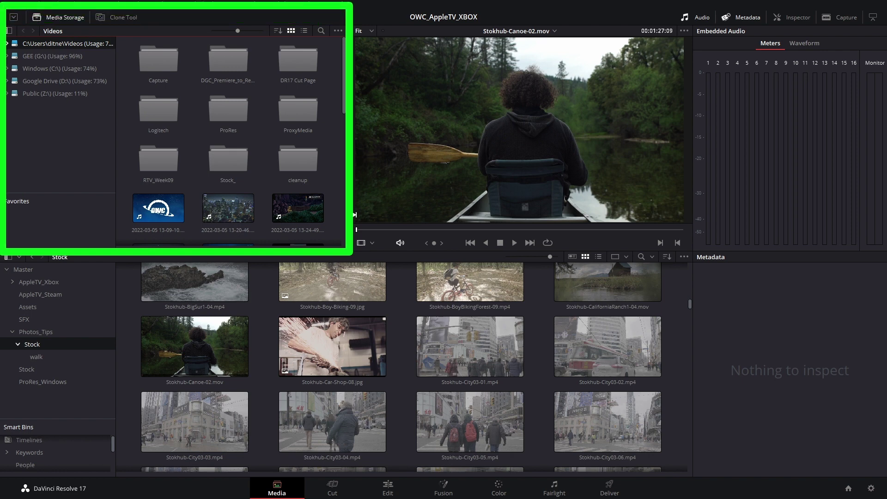
double_click(226, 112)
left_click(162, 111)
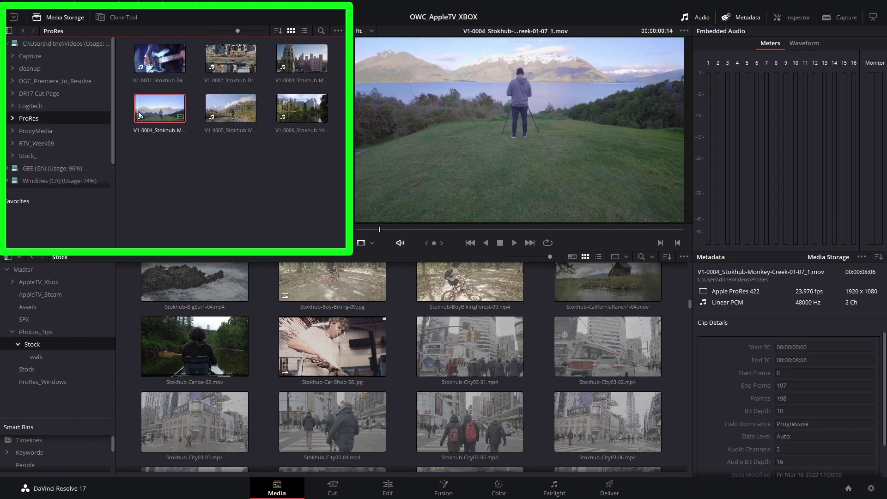
left_click(514, 242)
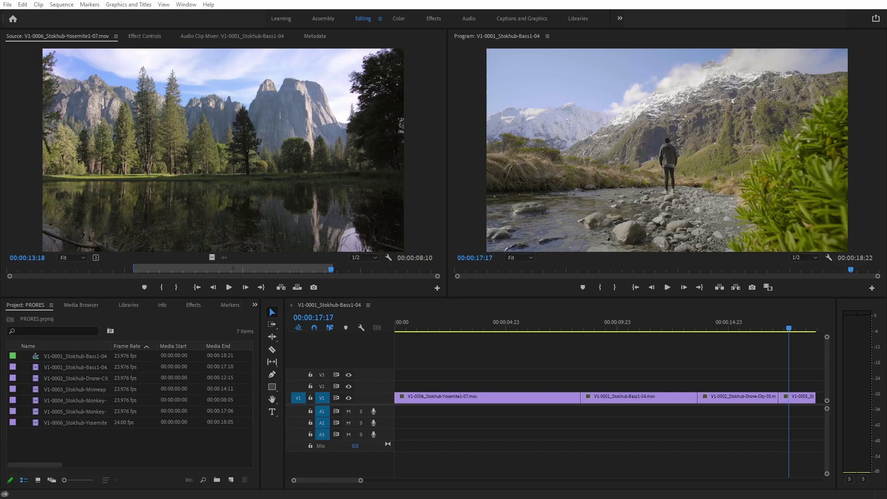
Export the Premiere sequence as QuickTime using the Apple ProRes 422 preset
left_click(7, 5)
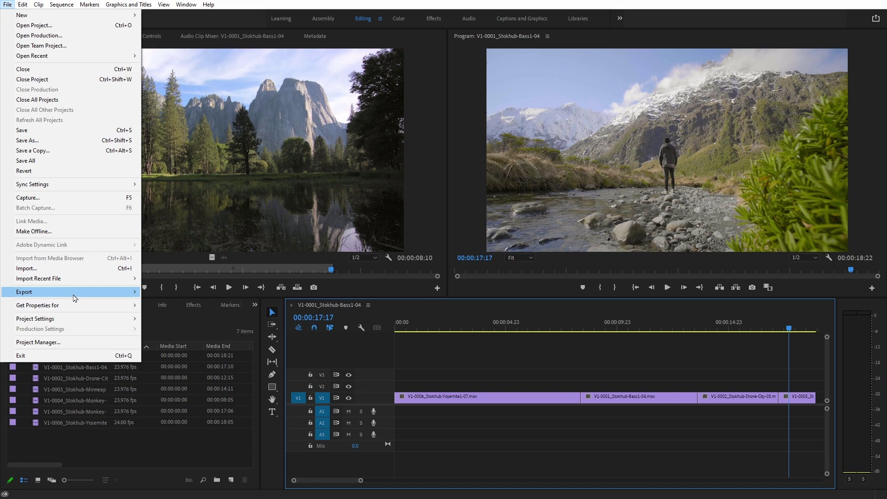
mouse_move(74, 296)
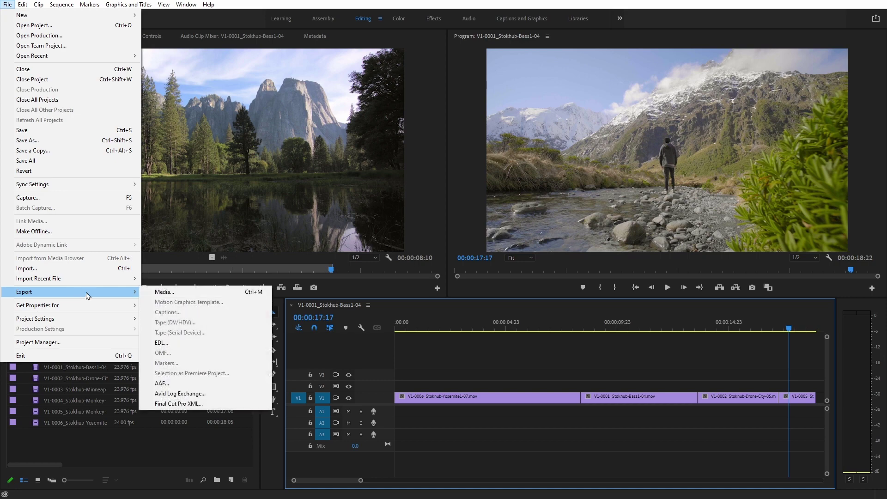
left_click(227, 293)
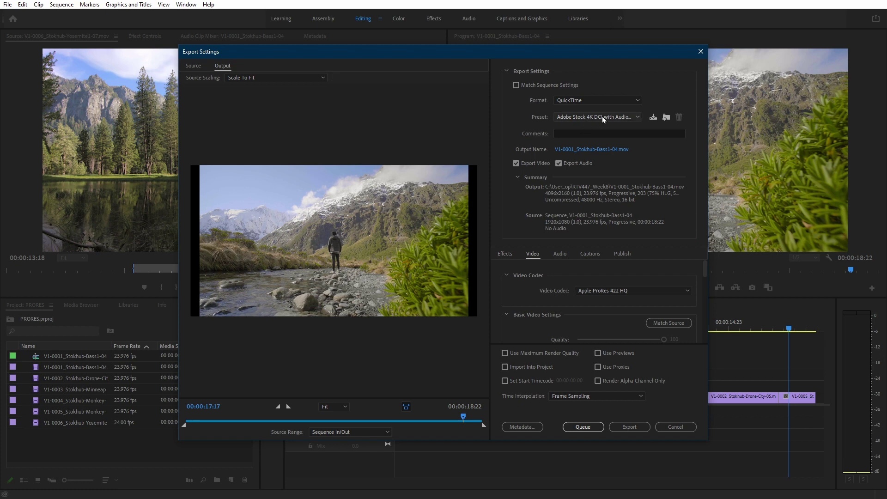
left_click(607, 100)
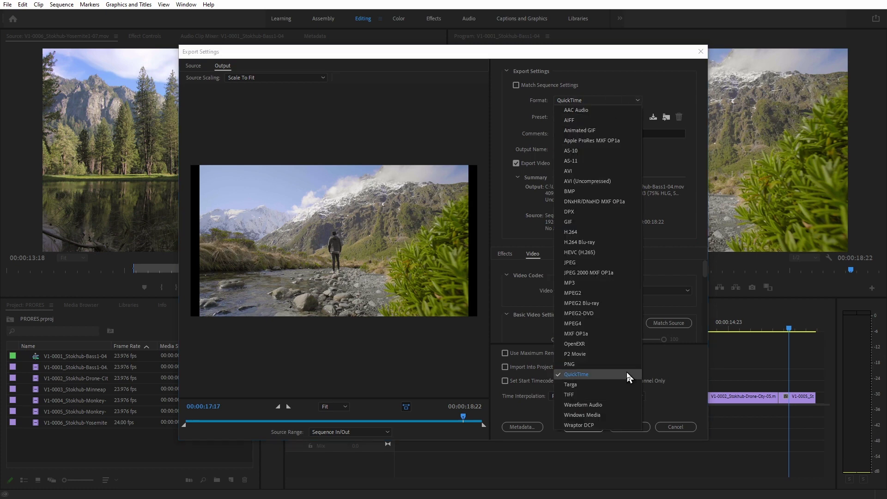
left_click(626, 373)
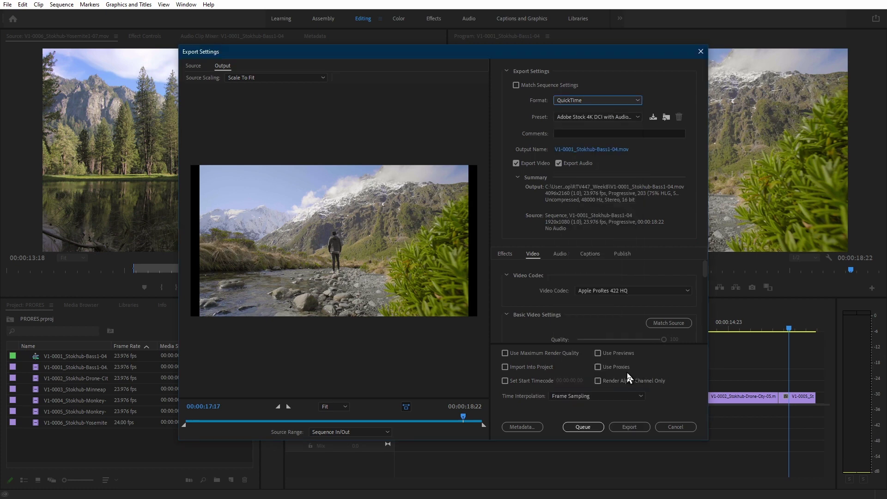
left_click(629, 116)
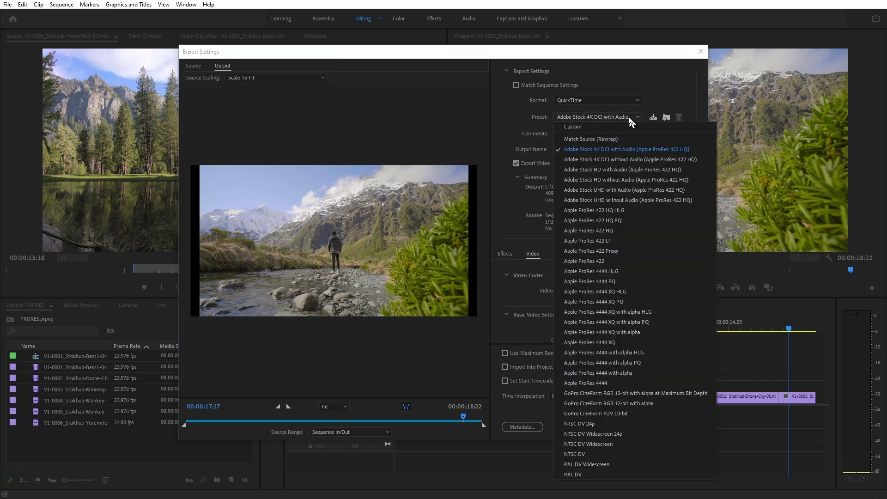
left_click(646, 262)
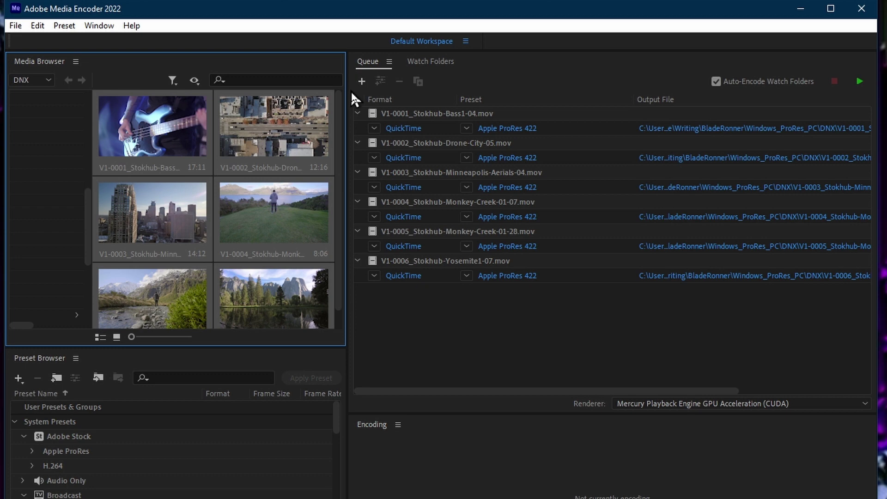
Select all six queued Media Encoder clips and apply the Apple ProRes 422 preset
key("ctrl+a")
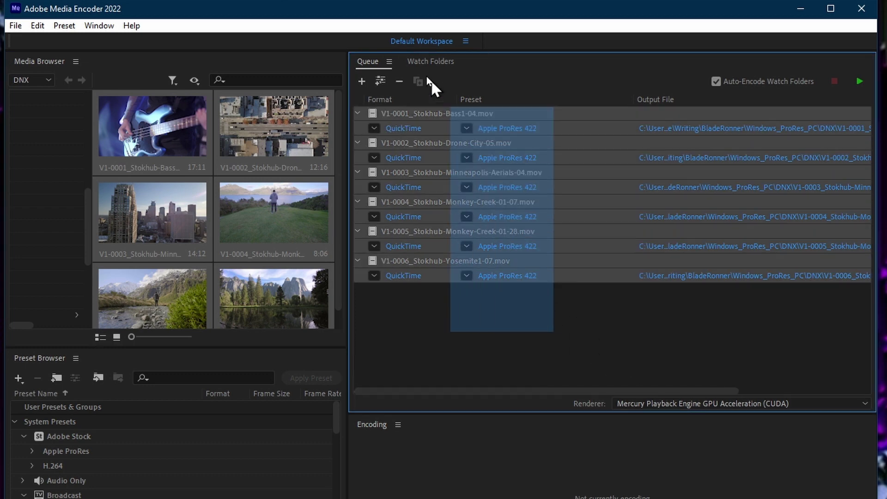
left_click(467, 128)
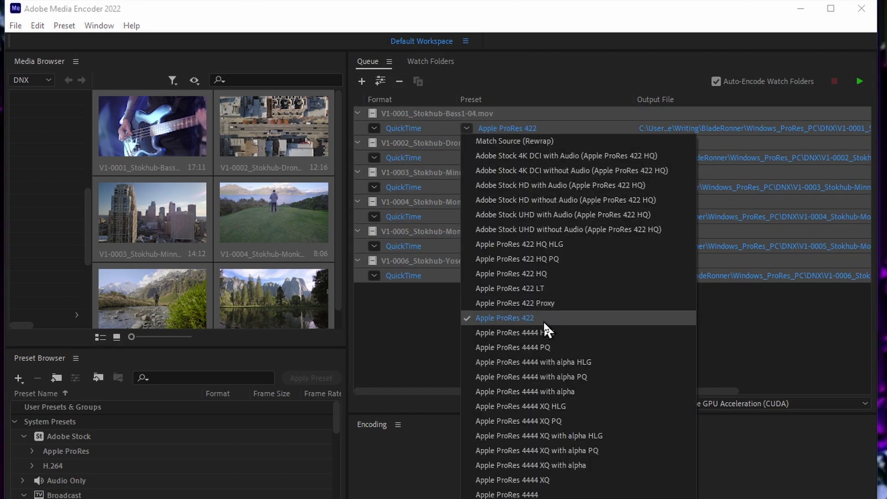
left_click(587, 320)
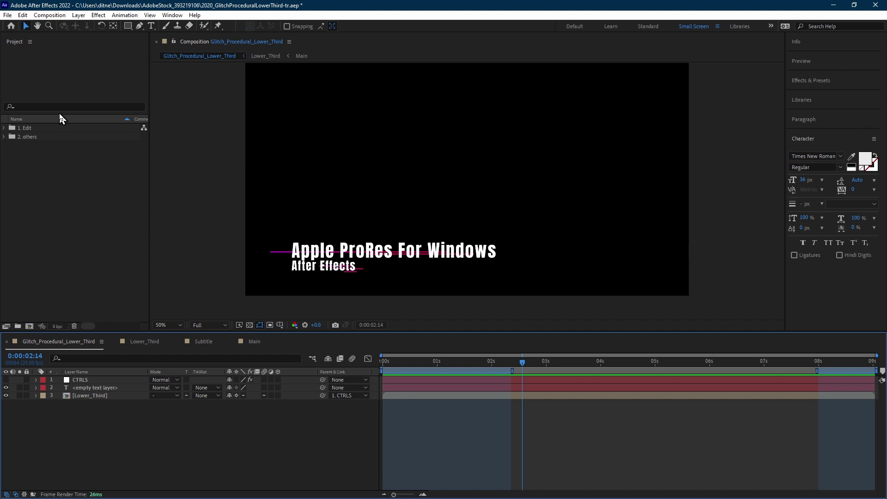
Rewind to 0:00:00:00 and preview the Glitch_Procedural_Lower_Third animation
left_click_drag(407, 362, 382, 361)
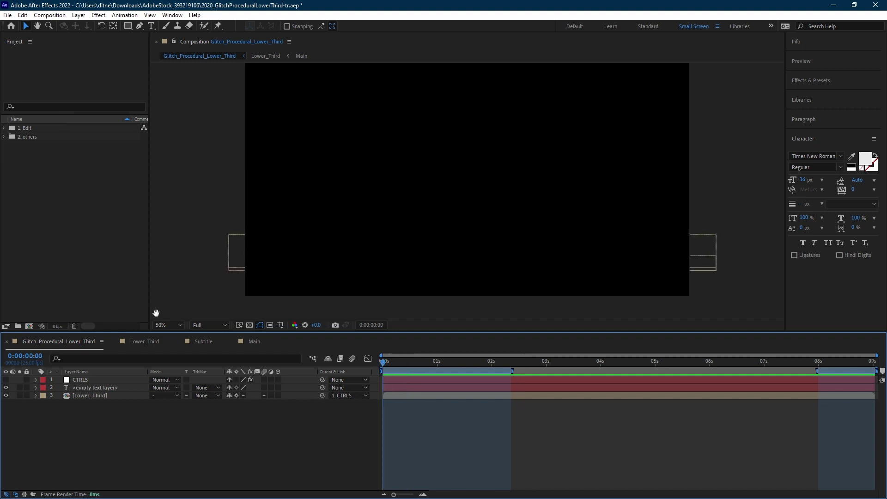
key("space")
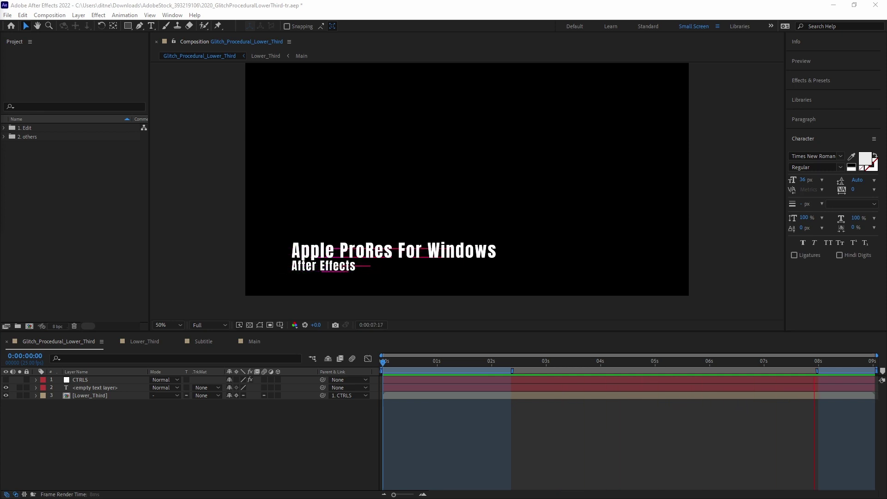
left_click(305, 451)
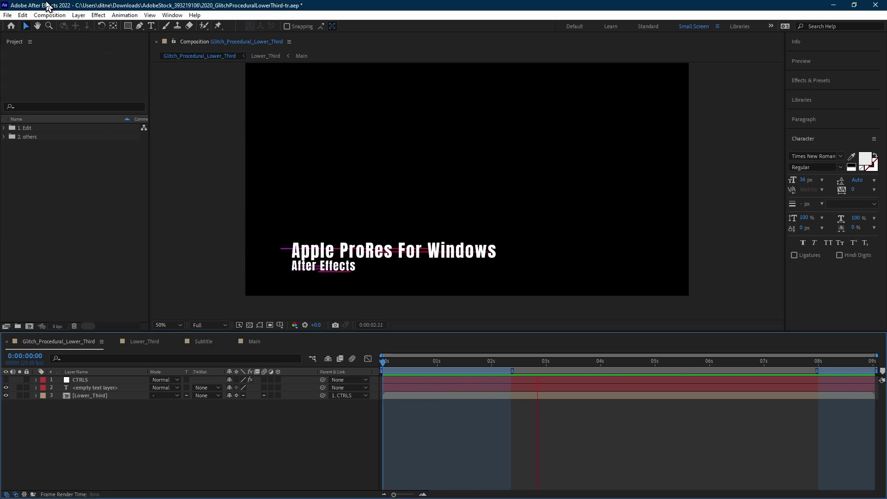
left_click(7, 15)
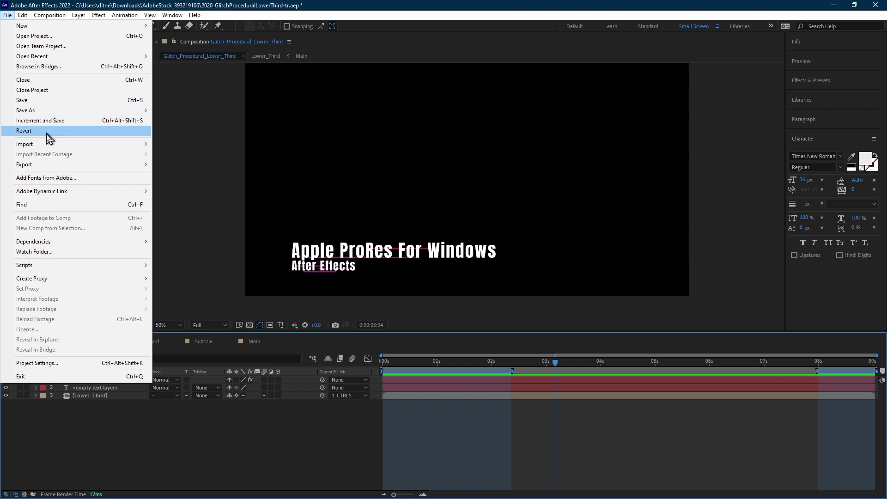
mouse_move(78, 168)
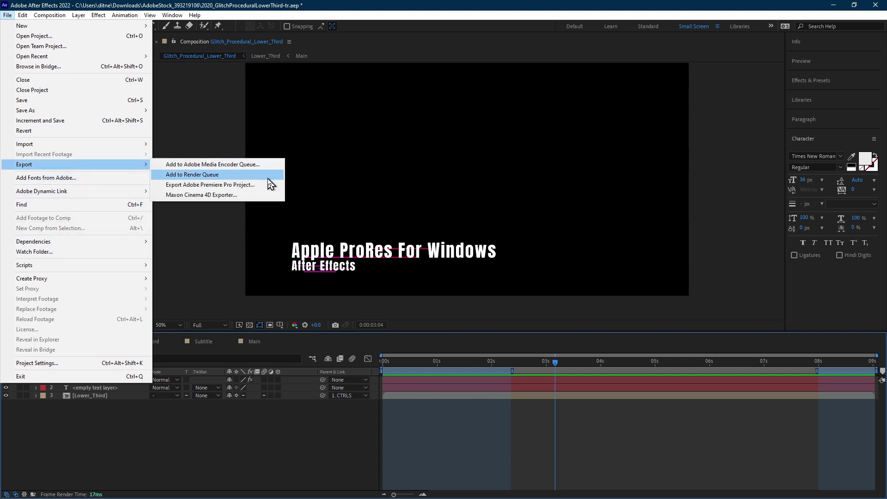
Add the composition to the render queue with QuickTime video codec Apple ProRes 4444
left_click(192, 175)
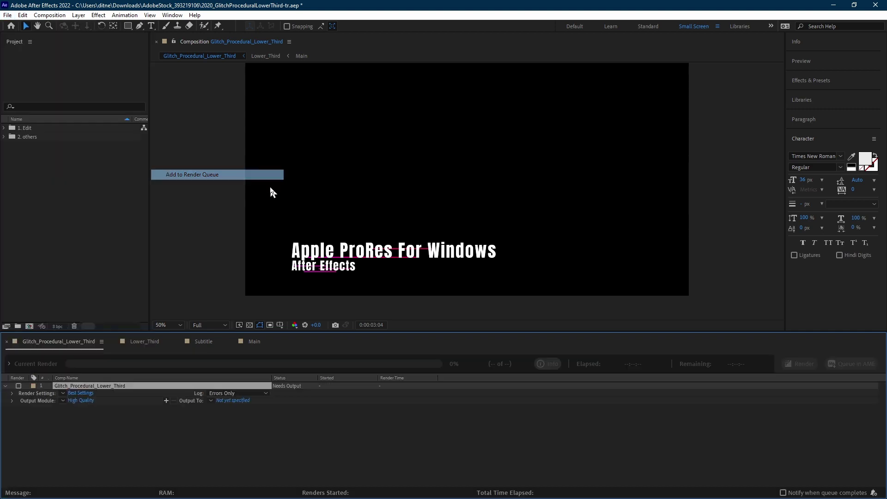
left_click(128, 359)
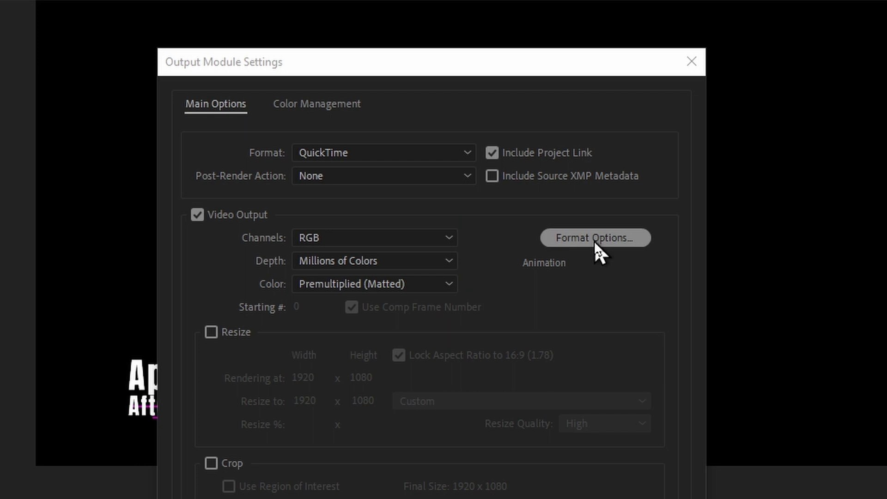
left_click(583, 238)
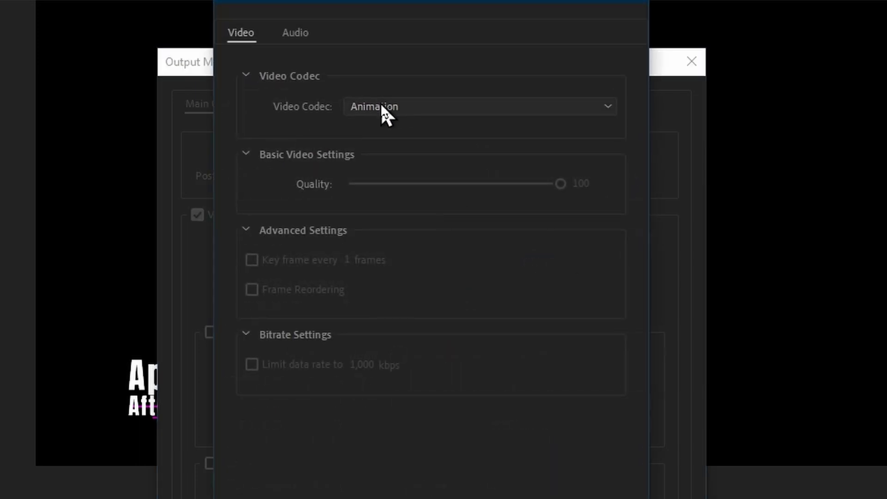
left_click(393, 106)
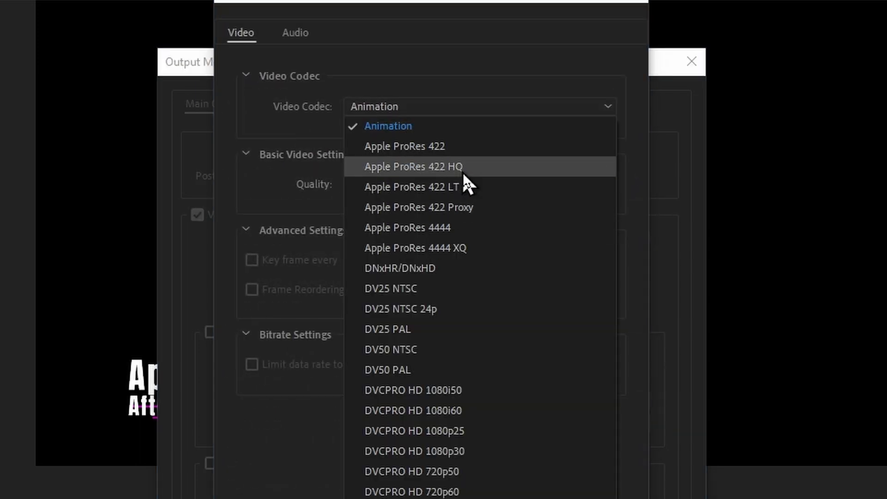
left_click(475, 231)
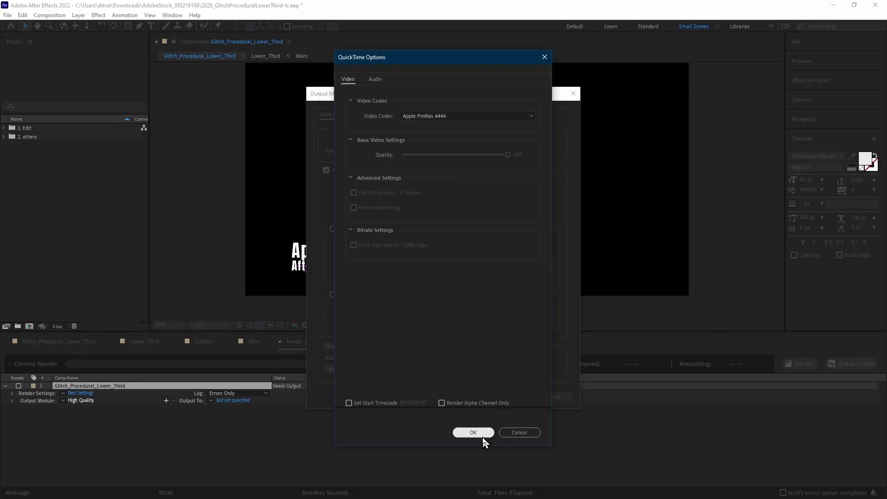
left_click(473, 434)
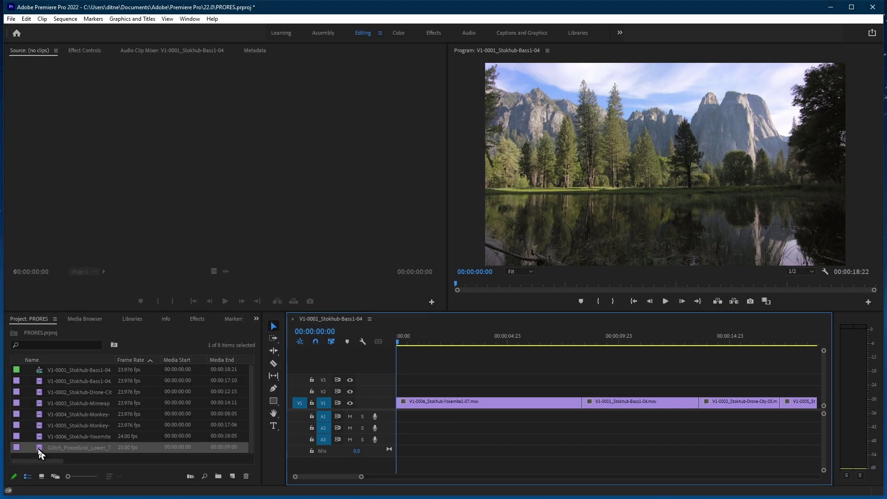
Place Glitch_Procedural_Lower_Third.mov on V2 at the sequence start and play it
left_click_drag(38, 452, 402, 391)
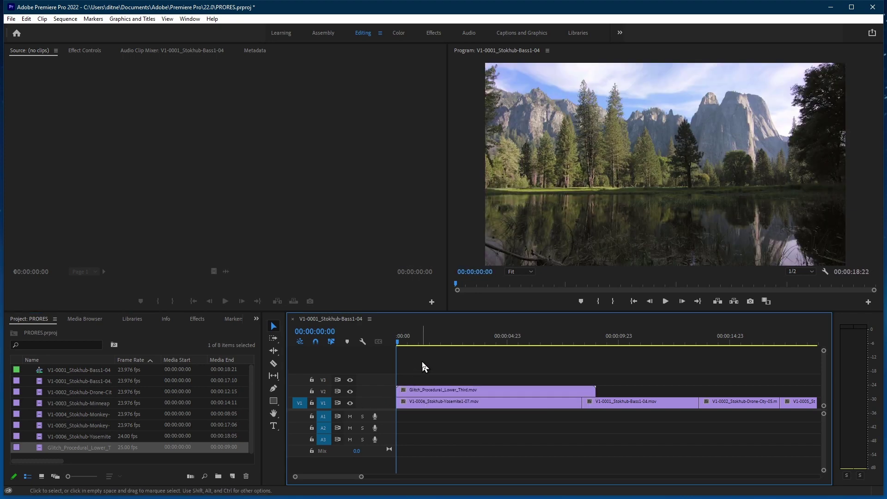
key("space")
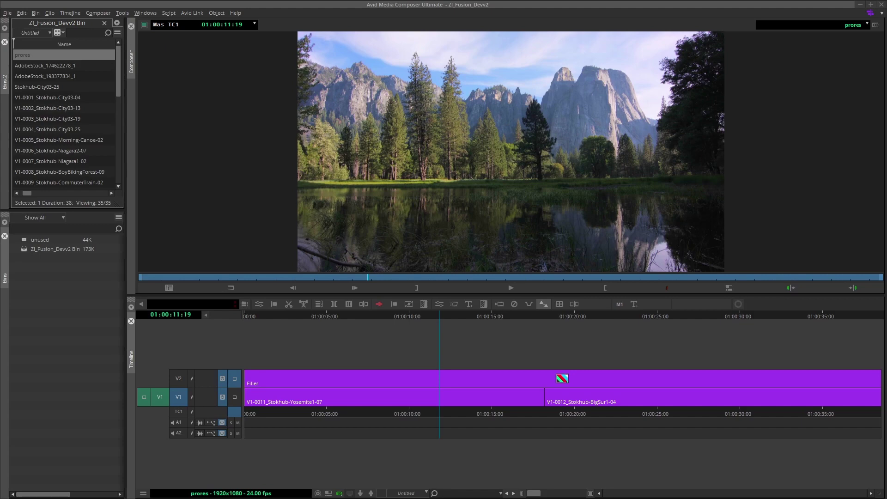
Set Media Creation import Video Resolution to Apple ProRes 422, applied to all media
left_click(22, 13)
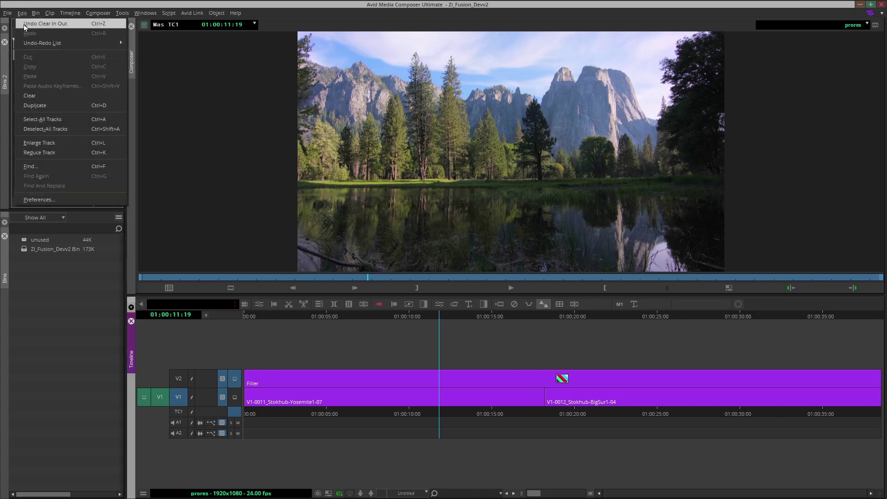
left_click(47, 200)
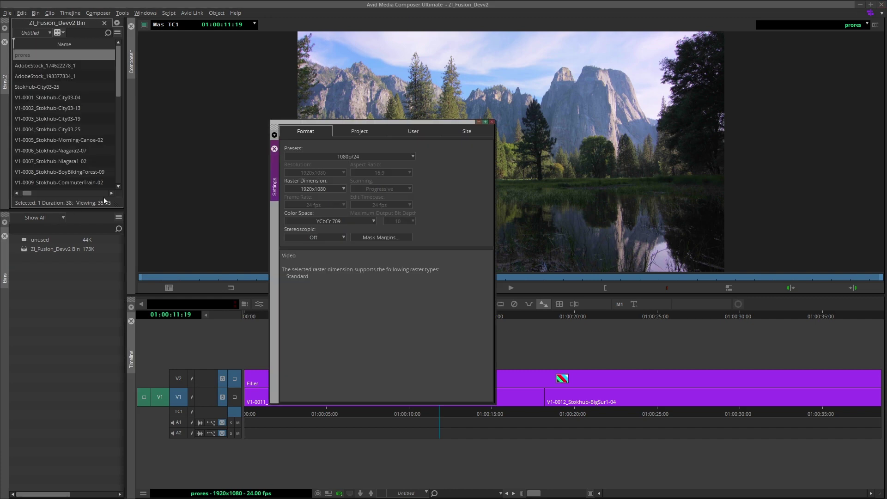
left_click(368, 133)
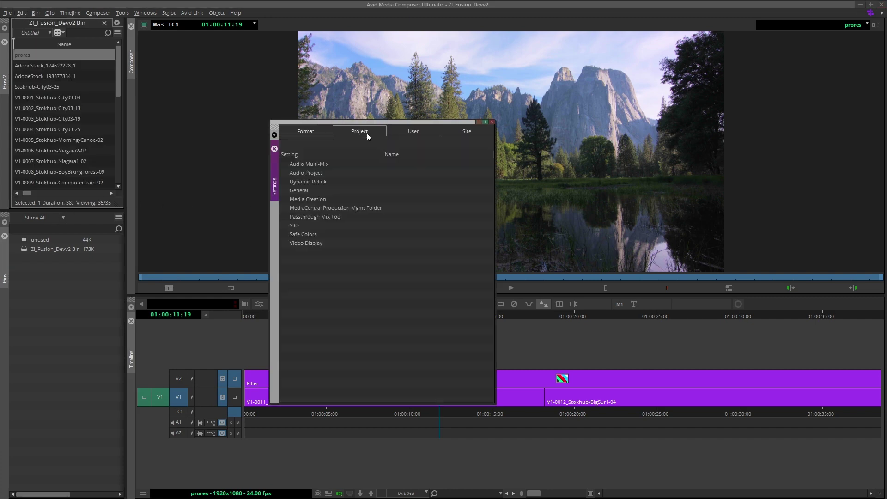
double_click(350, 200)
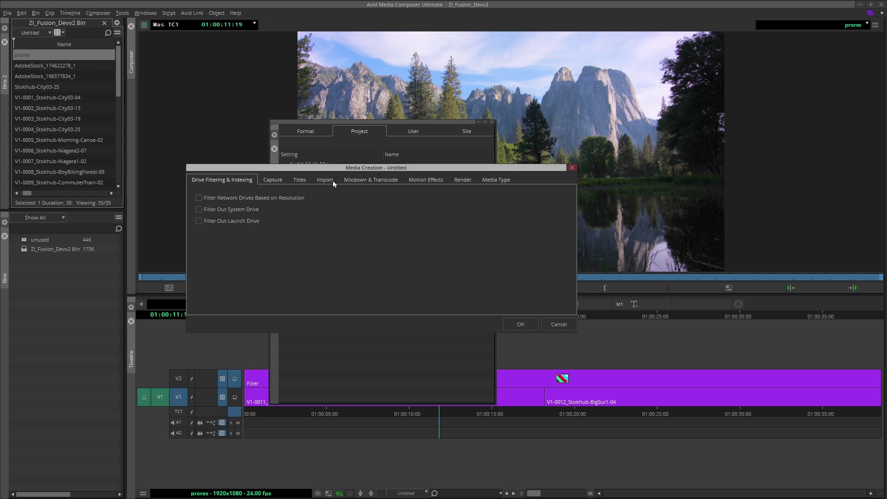
left_click(333, 181)
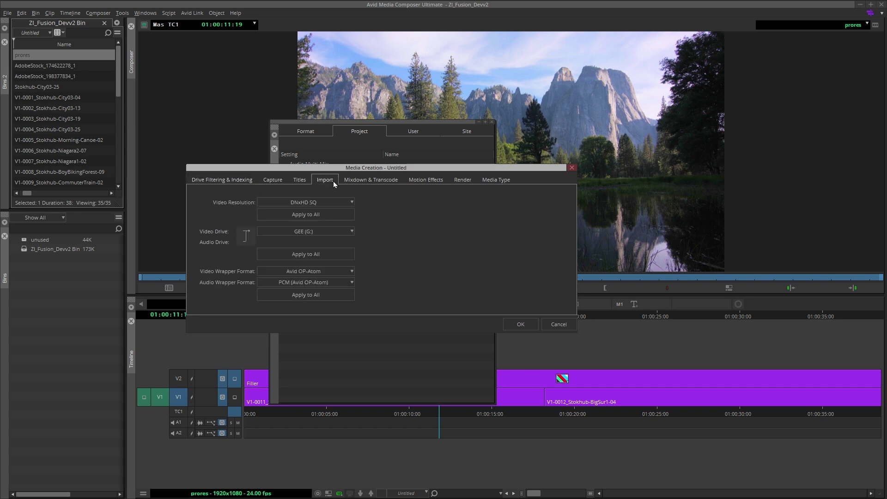
left_click(350, 203)
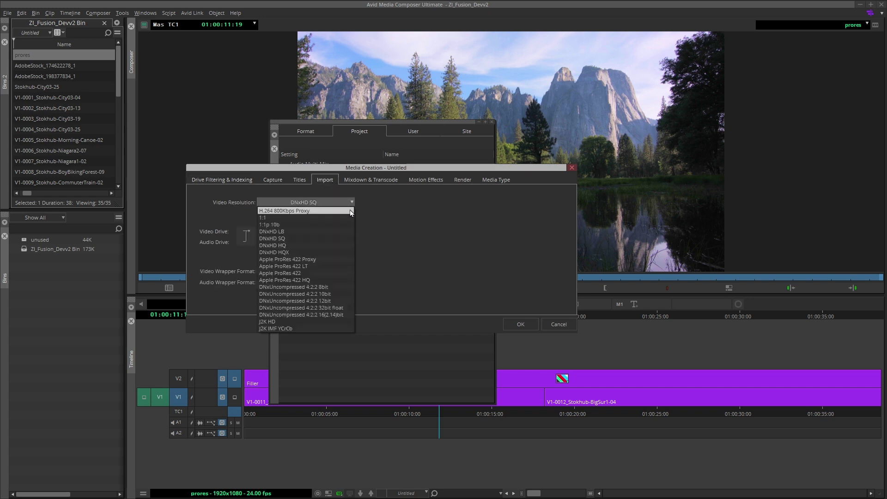
left_click(346, 275)
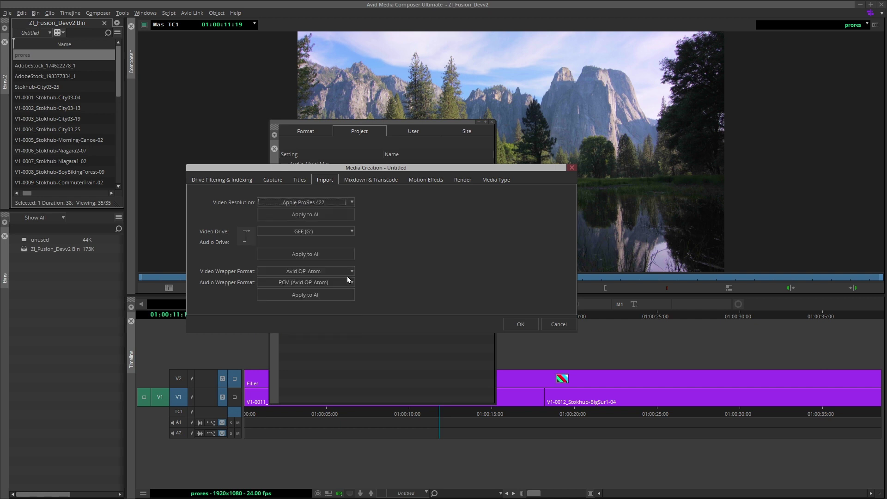
left_click(338, 218)
left_click(339, 252)
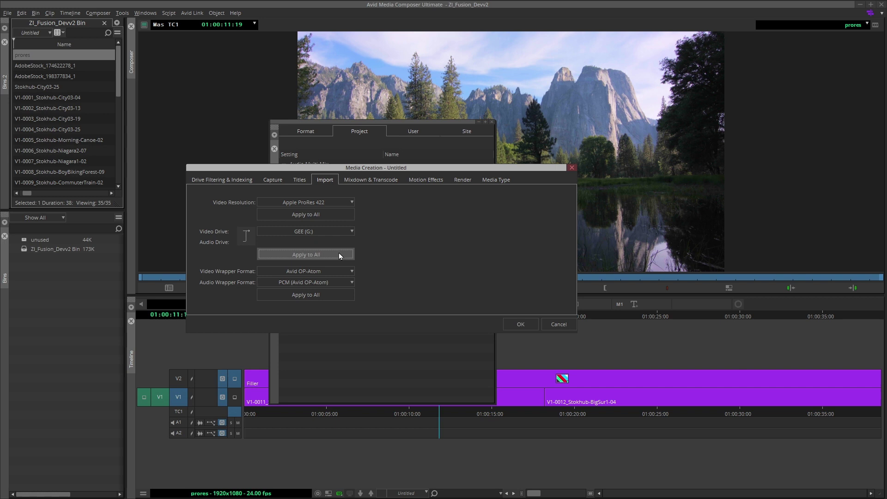
left_click(521, 324)
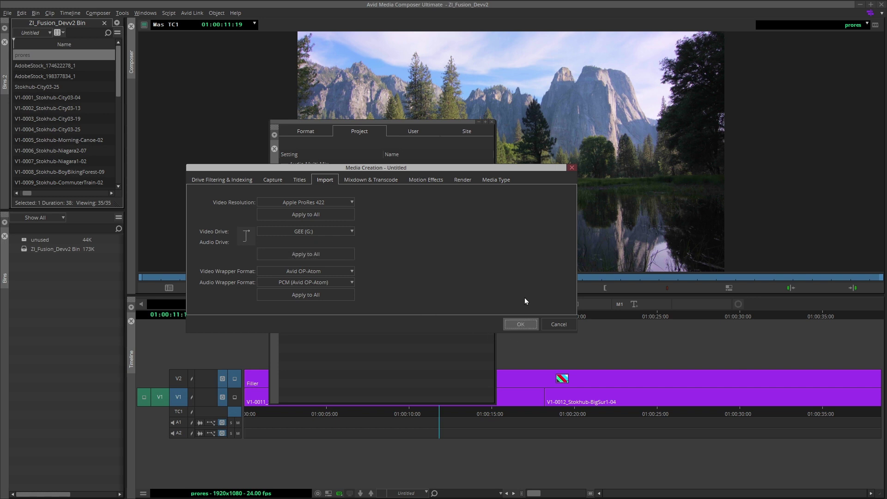
left_click(492, 122)
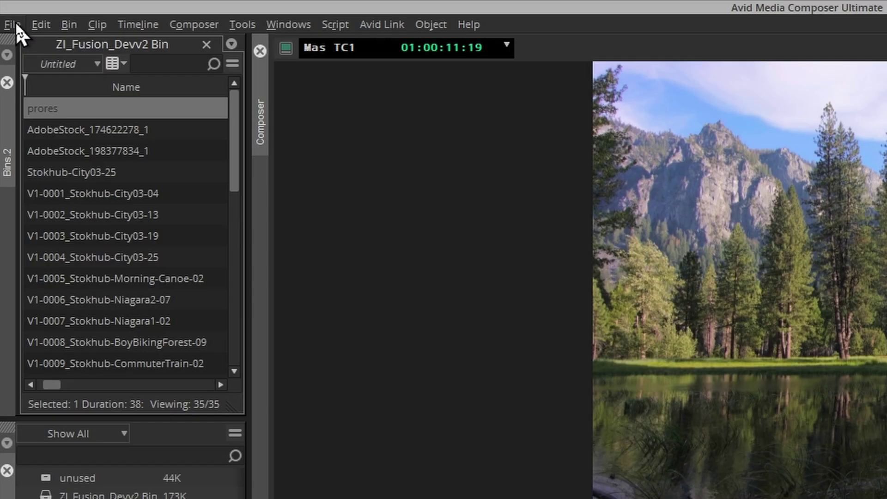
Save Export to File options as MOV with Apple ProRes 422 compression instead of 422 Proxy
left_click(7, 13)
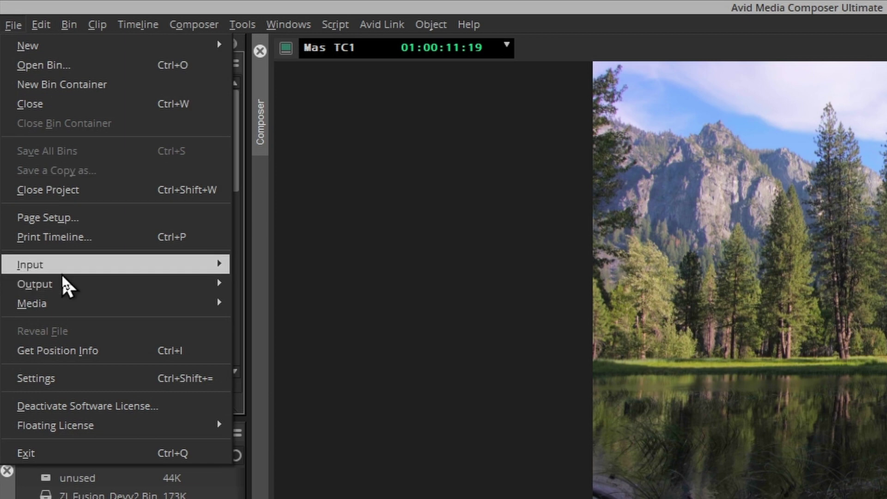
mouse_move(65, 283)
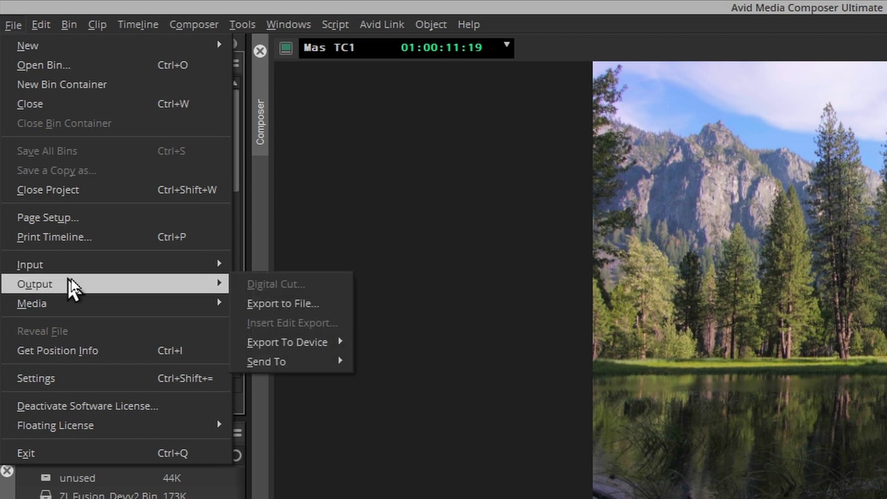
left_click(315, 303)
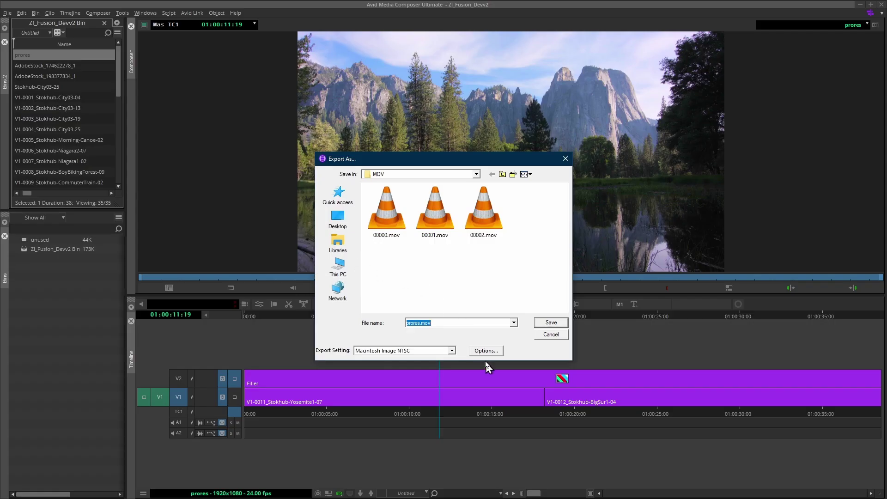
left_click(487, 353)
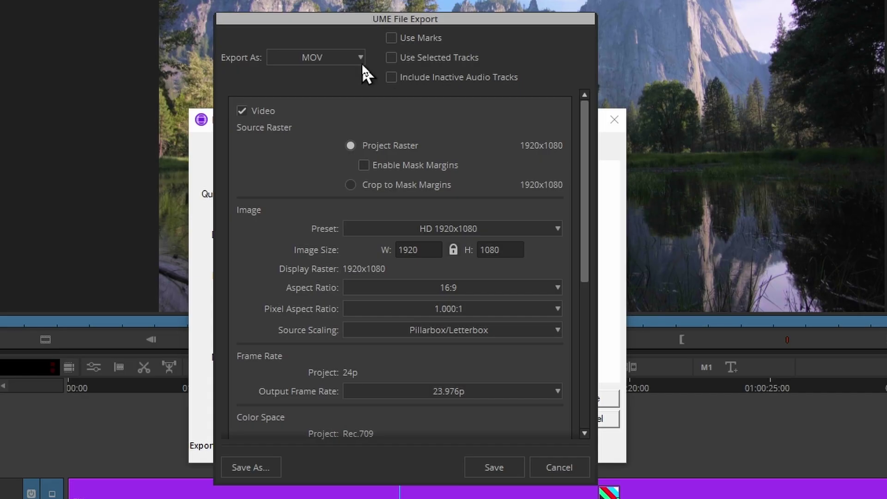
left_click(417, 124)
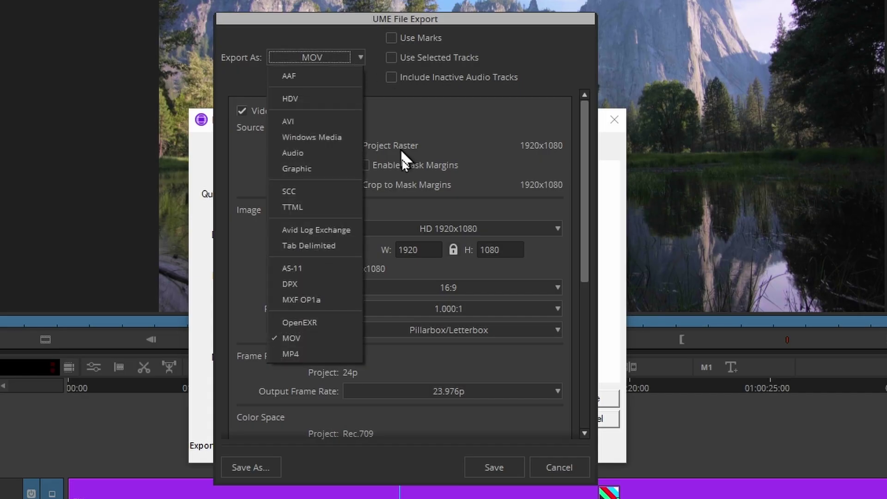
left_click(341, 341)
scroll(243, 279, "down", 6)
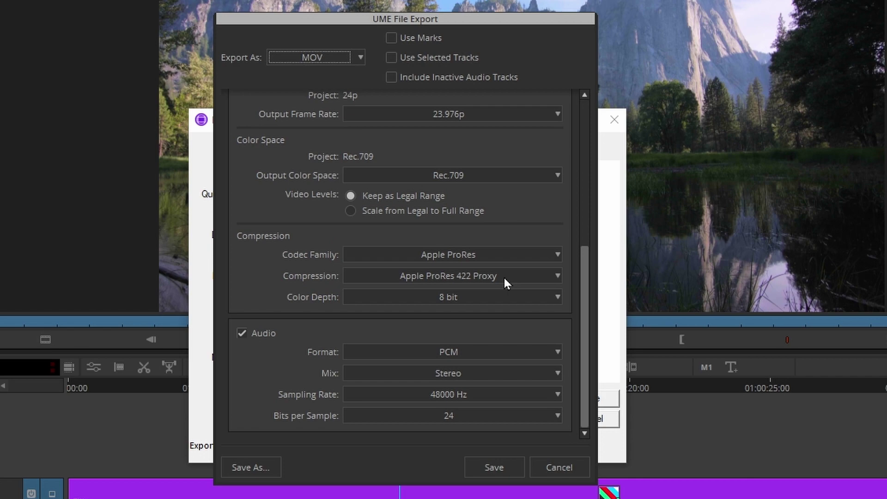
left_click(503, 277)
left_click(495, 313)
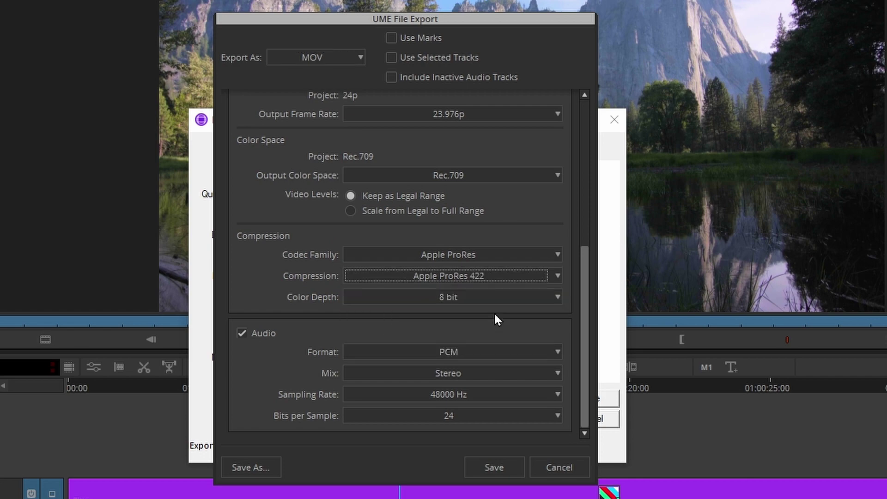
left_click(509, 459)
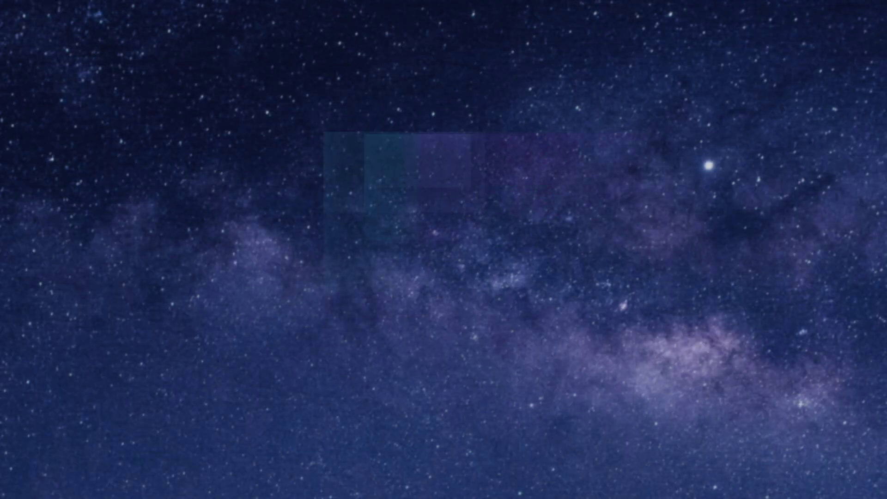